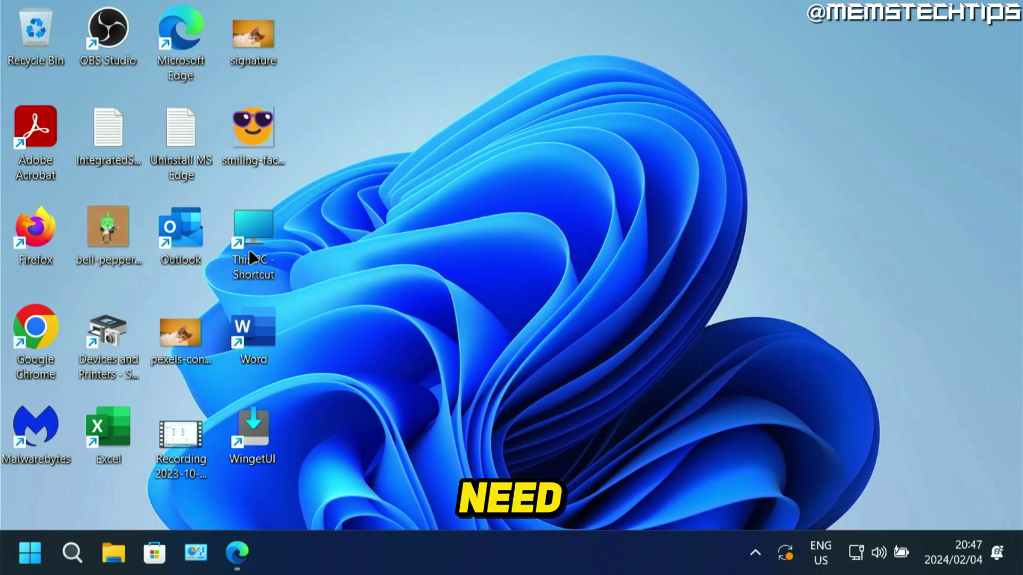
- Check in This PC that the USB (H:) drive is empty, with 14,8 GB free of 14,8 GB
{"action": "double_click", "coordinate": [265, 232]}
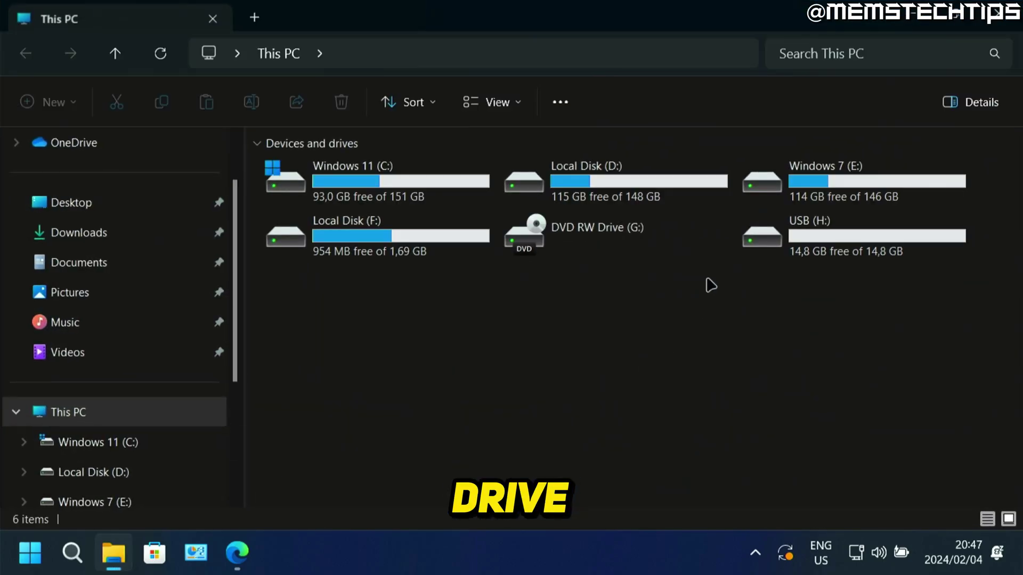
{"action": "left_click", "coordinate": [788, 260]}
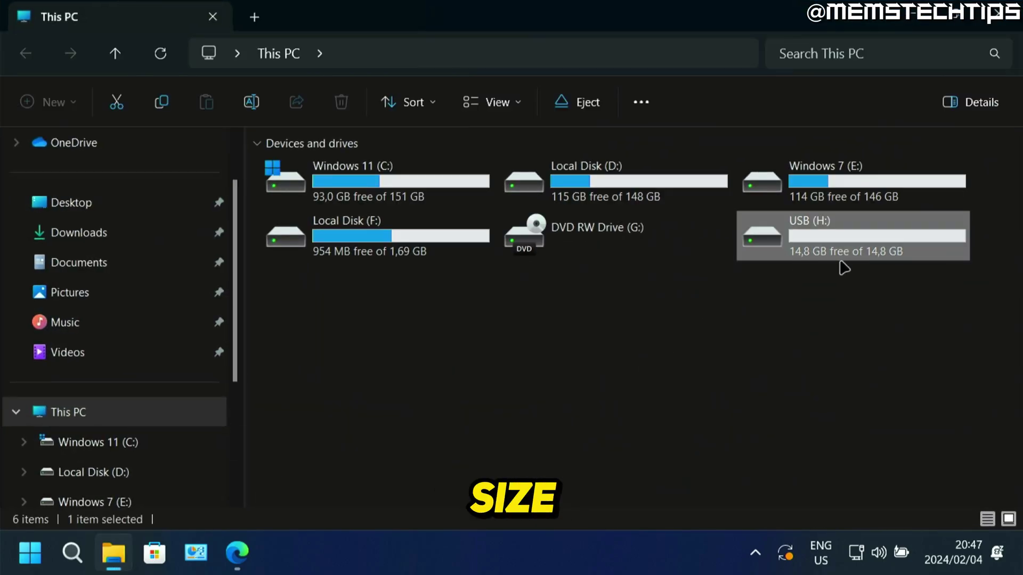
{"action": "left_click", "coordinate": [778, 229]}
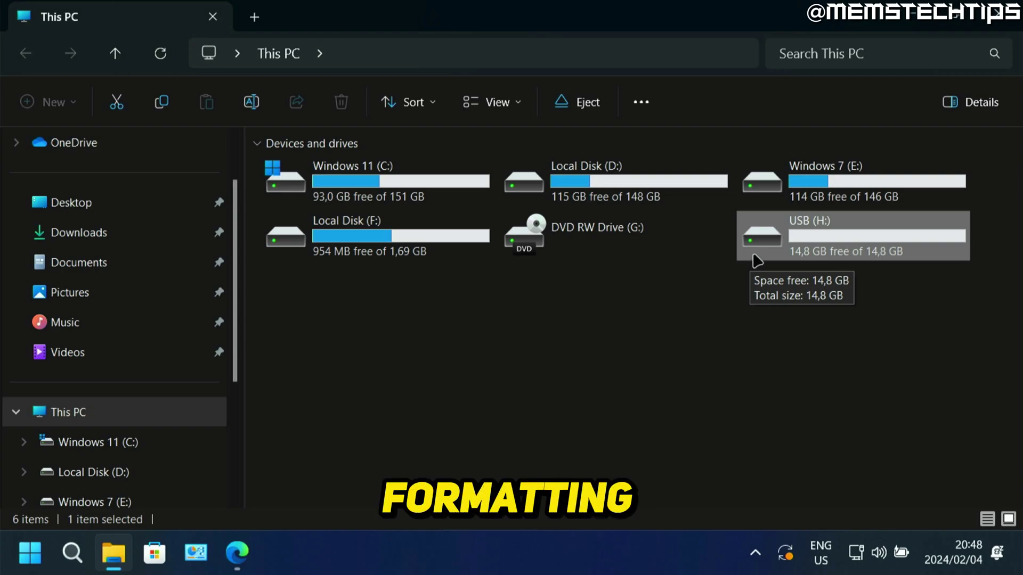
{"action": "left_click", "coordinate": [759, 279]}
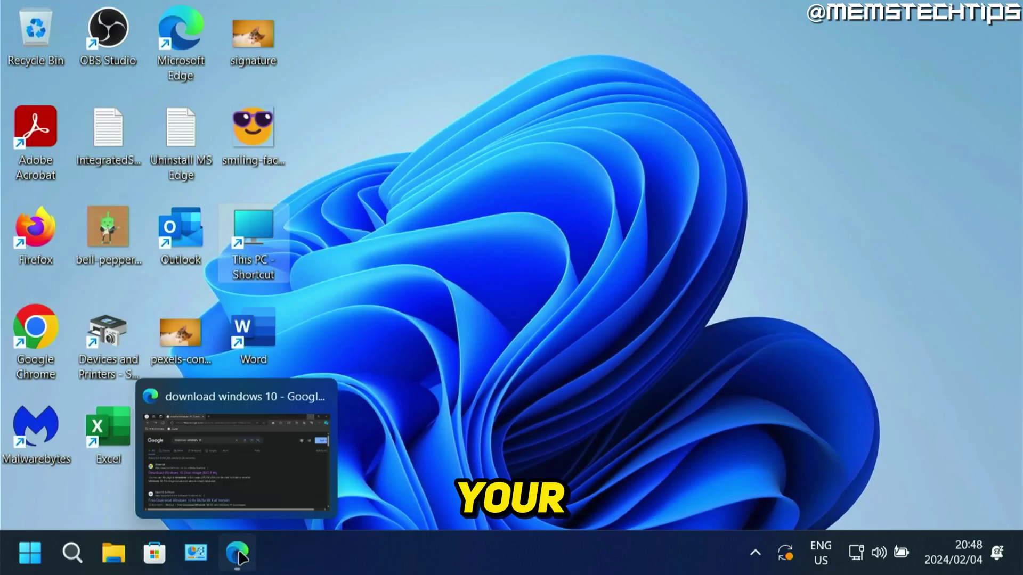
- Open the 'Download Windows 10 Disc Image (ISO File)' result from the Google search in Edge
{"action": "left_click", "coordinate": [249, 568]}
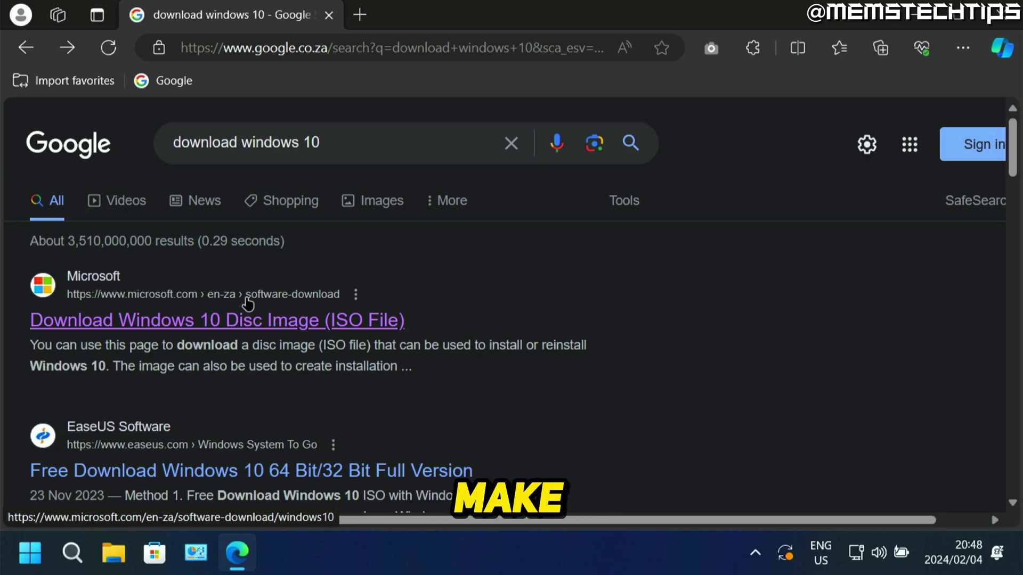
{"action": "left_click", "coordinate": [235, 321]}
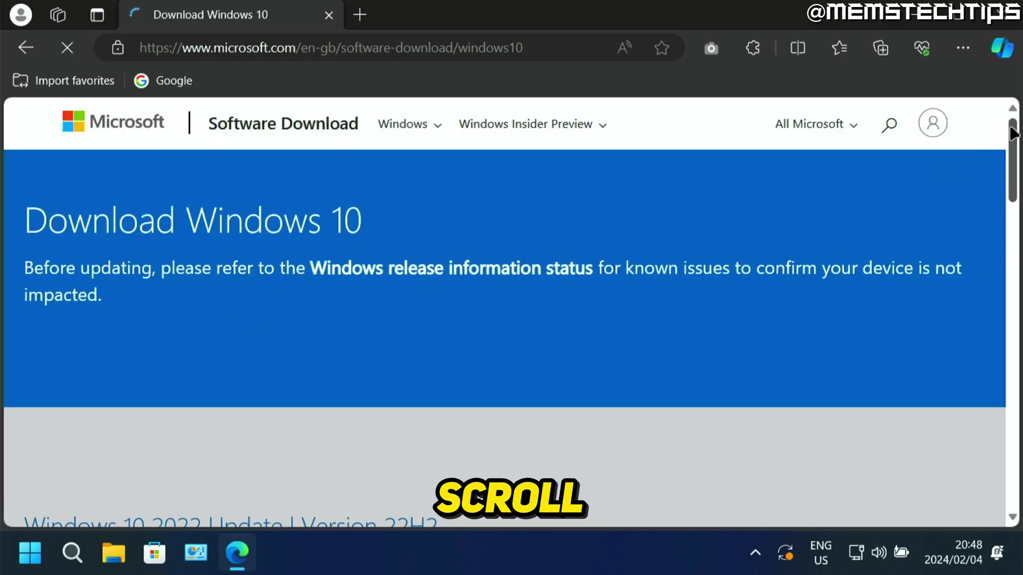
- Download the tool from Create Windows 10 installation media and run MediaCreationTool22H2 (1).exe
{"action": "left_click_drag", "start_coordinate": [1012, 133], "coordinate": [1012, 266]}
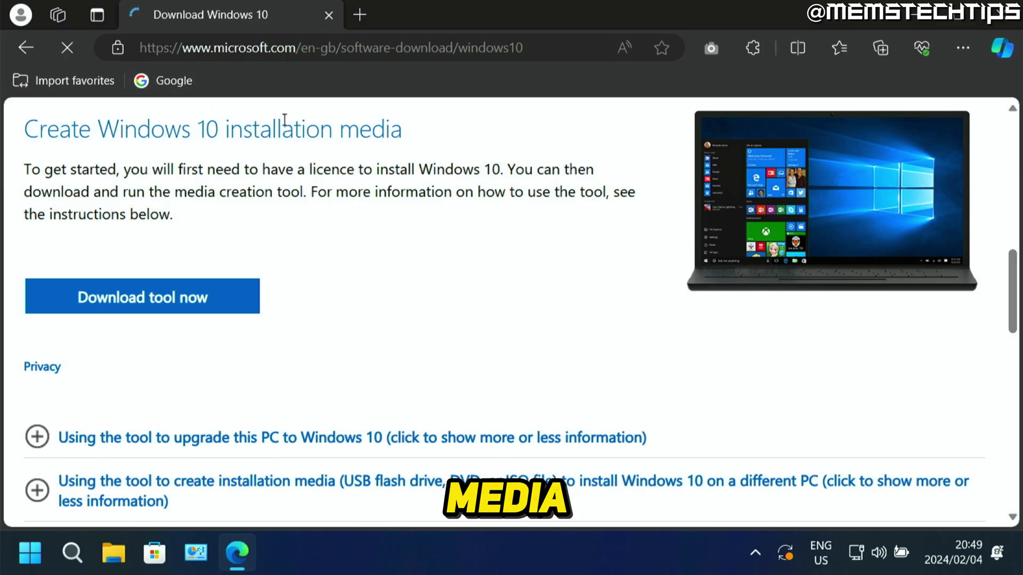
{"action": "left_click", "coordinate": [221, 301]}
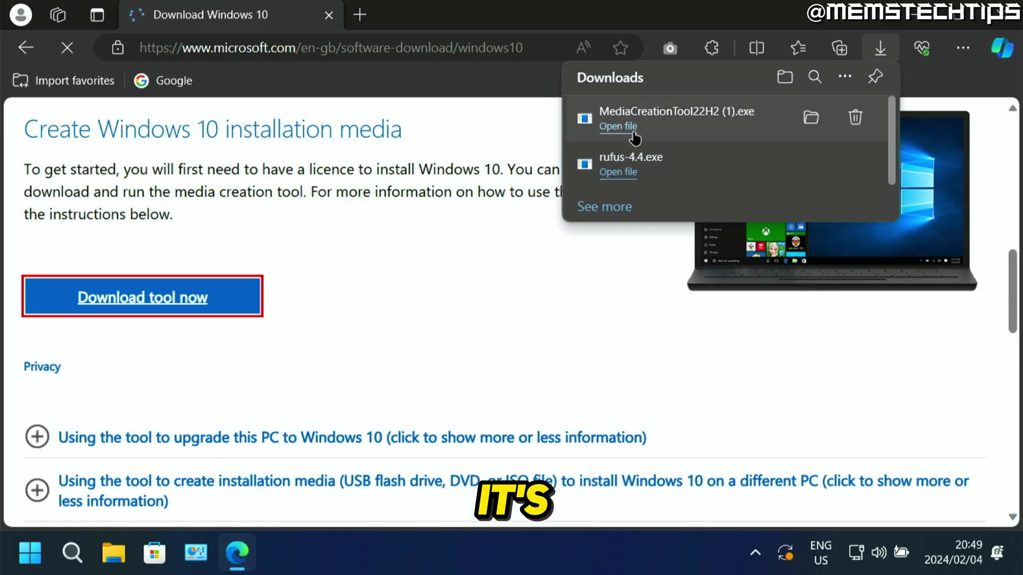
{"action": "left_click", "coordinate": [631, 131]}
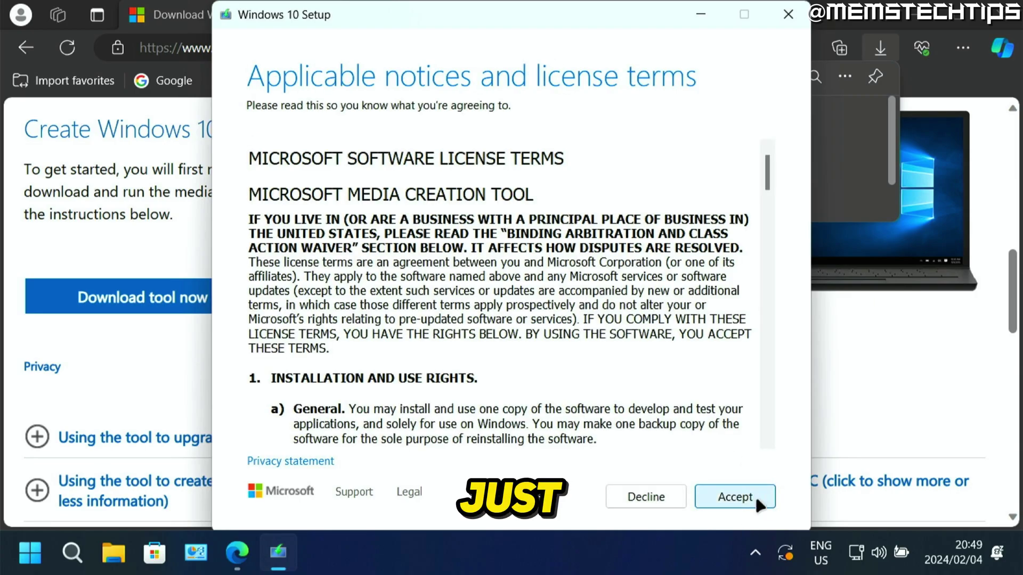
- Accept the license terms and choose 'Create installation media (USB flash drive, DVD, or ISO file) for another PC'
{"action": "left_click", "coordinate": [758, 496]}
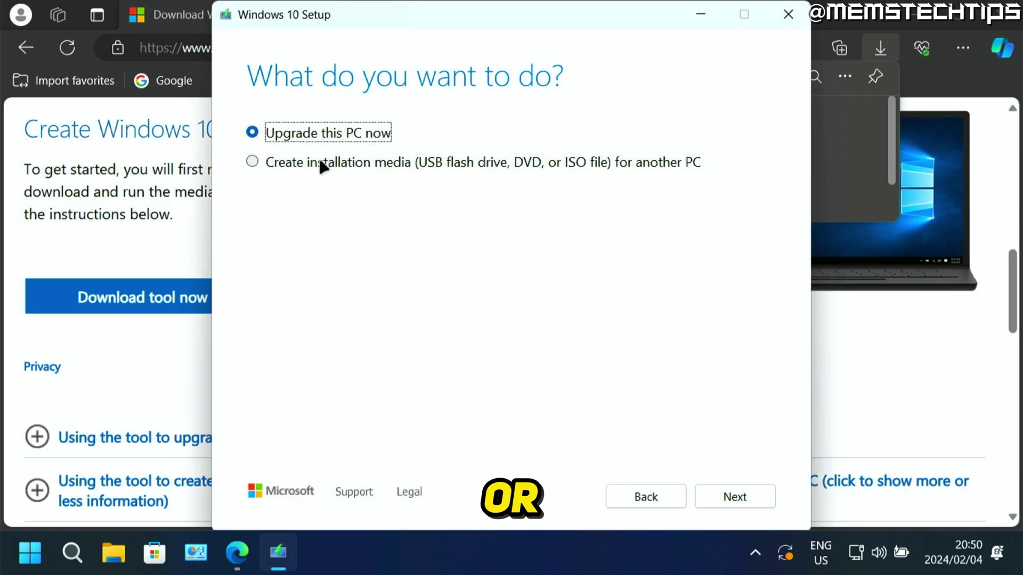
{"action": "left_click", "coordinate": [297, 162]}
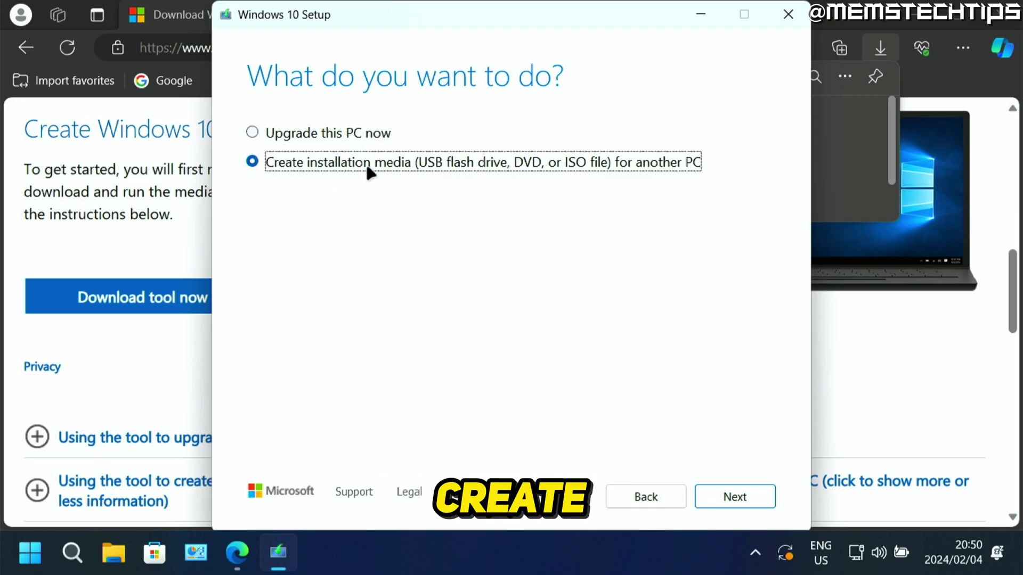
{"action": "left_click", "coordinate": [751, 497]}
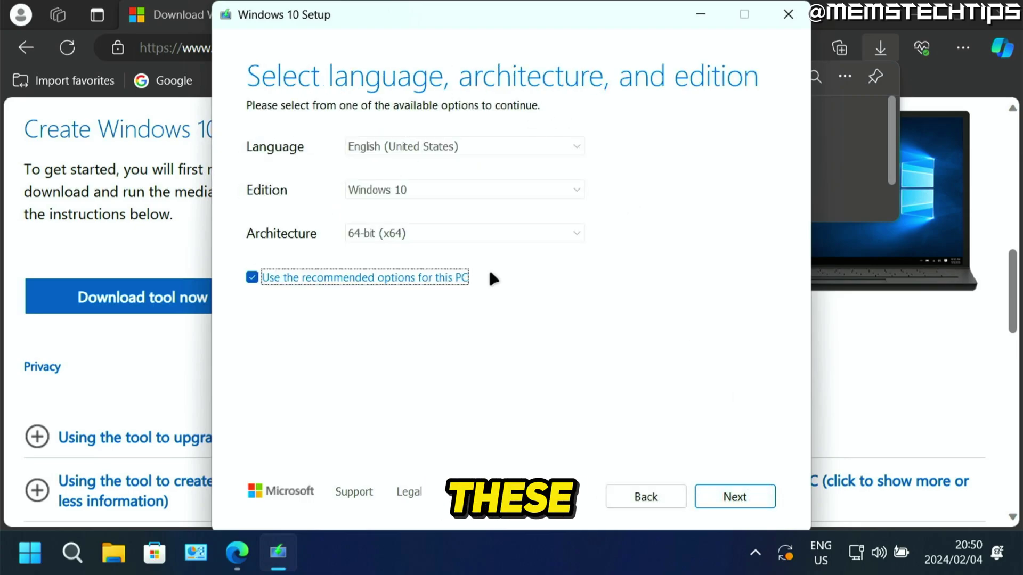
- Keep English (United States), Windows 10 and 64-bit (x64) by using the recommended options
{"action": "left_click", "coordinate": [252, 278]}
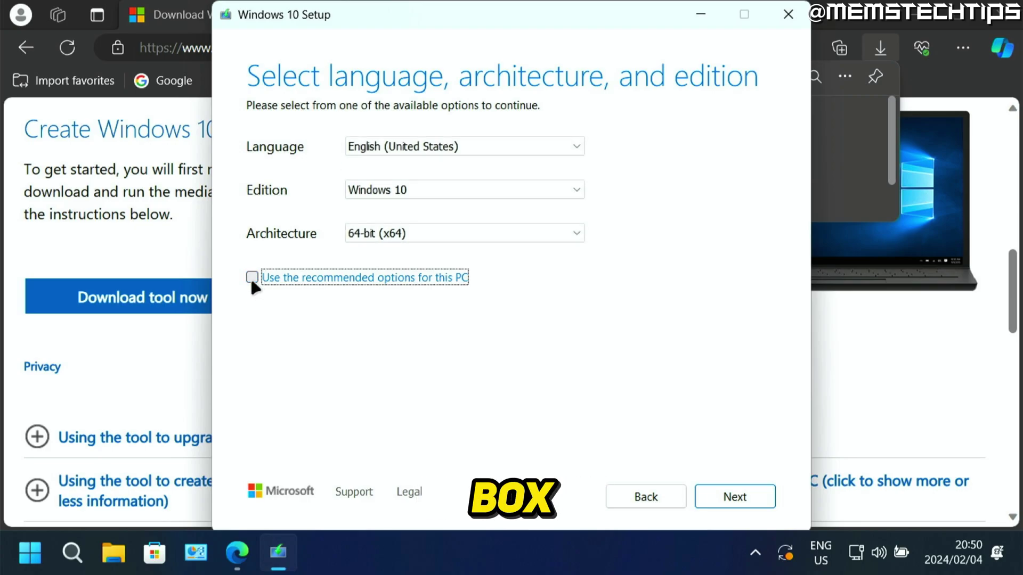
{"action": "left_click", "coordinate": [418, 154]}
{"action": "left_click", "coordinate": [429, 163]}
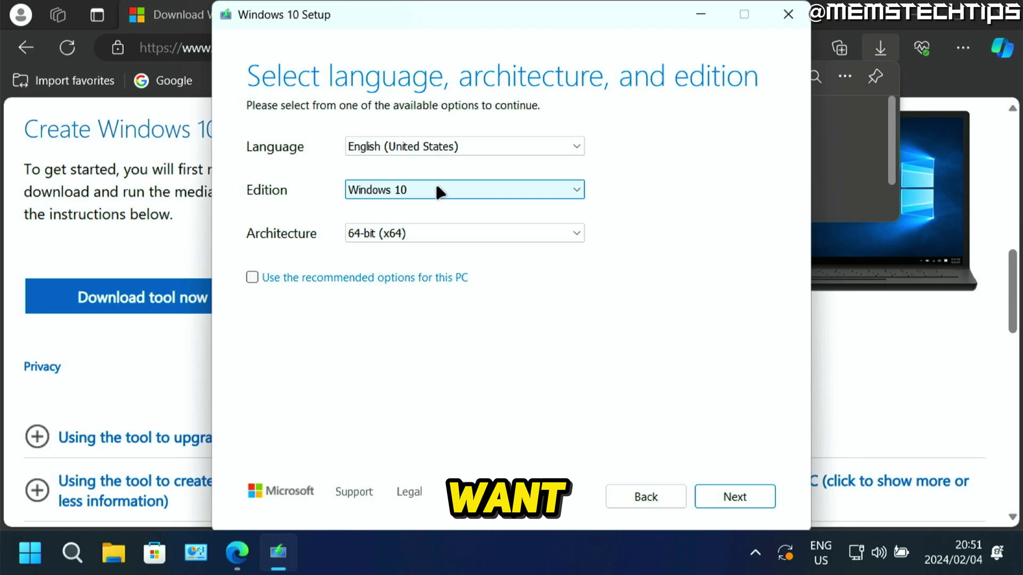
{"action": "left_click", "coordinate": [435, 184]}
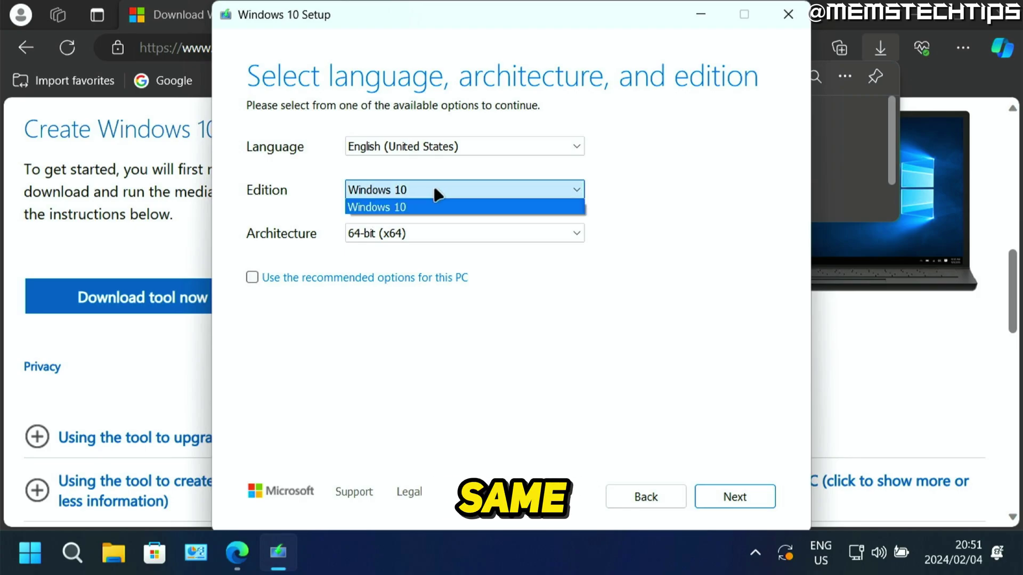
{"action": "left_click", "coordinate": [434, 207]}
{"action": "left_click", "coordinate": [437, 234]}
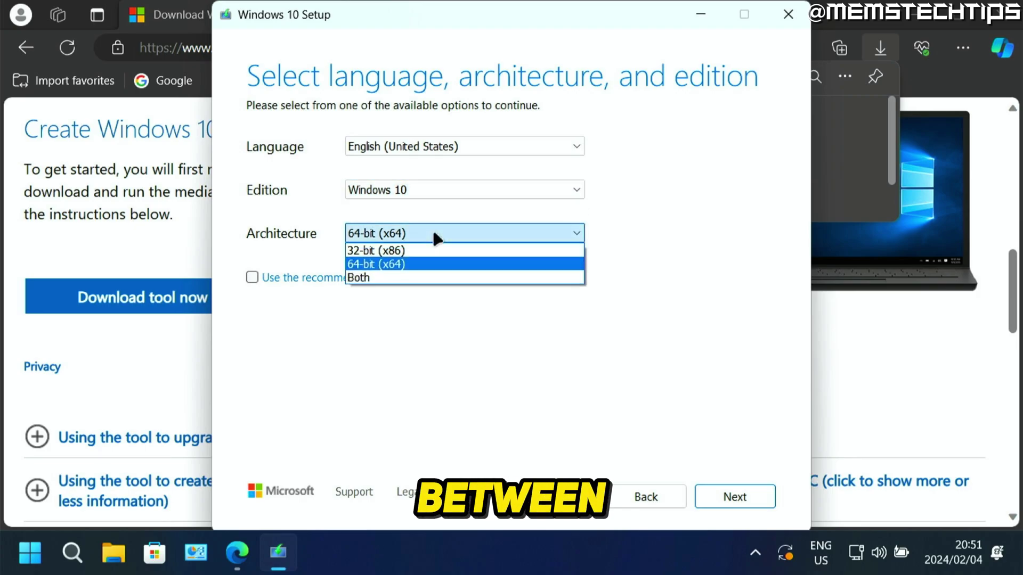
{"action": "left_click", "coordinate": [428, 265]}
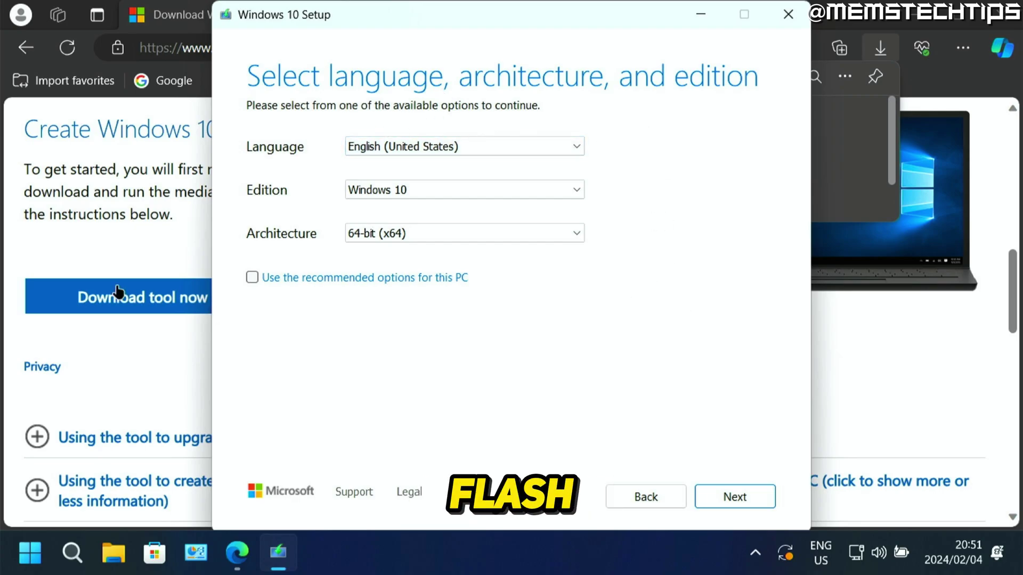
{"action": "left_click", "coordinate": [253, 280]}
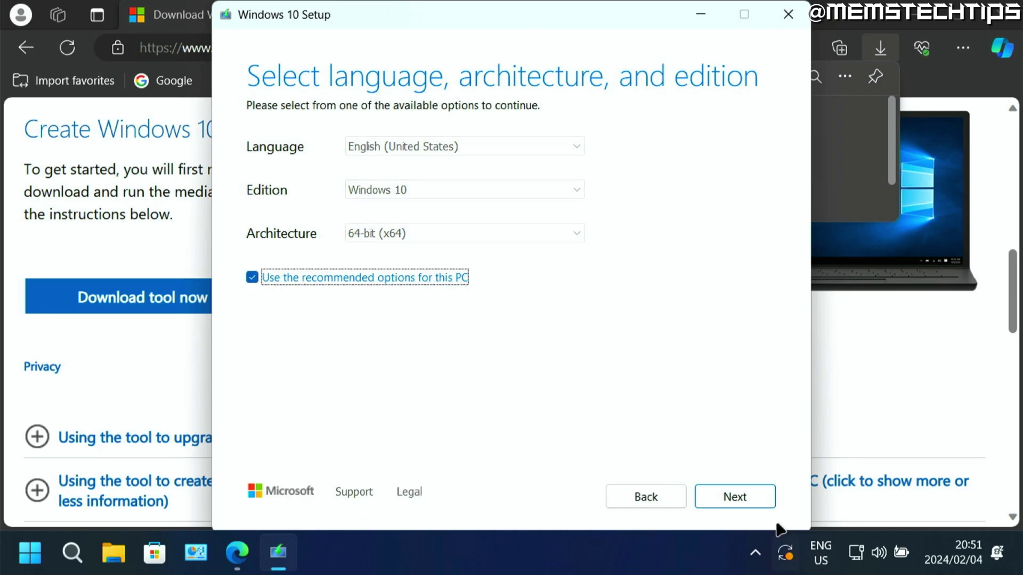
{"action": "left_click", "coordinate": [757, 491]}
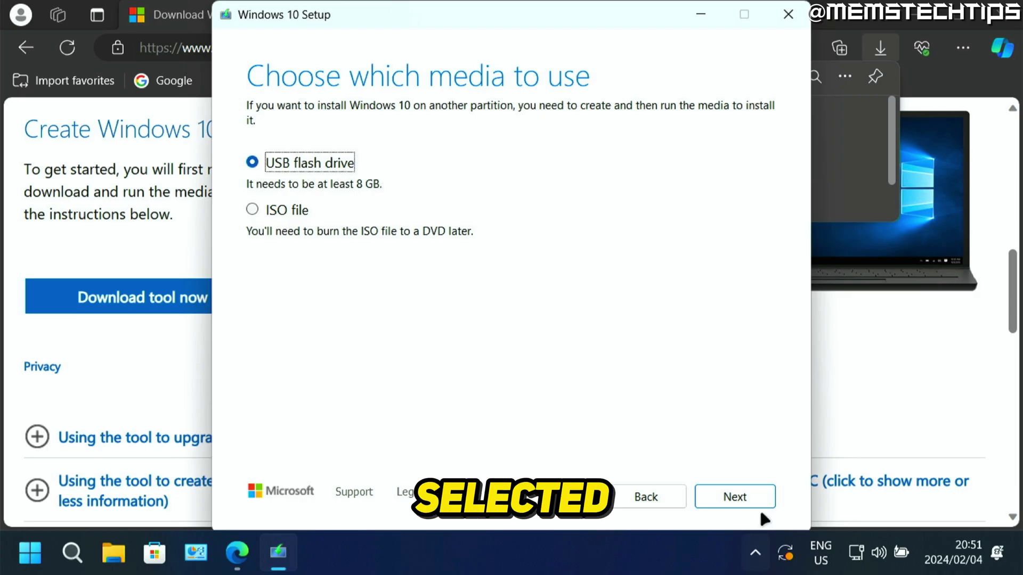
- Choose USB flash drive as the media, target removable drive H: (USB), and start the download
{"action": "left_click", "coordinate": [759, 496]}
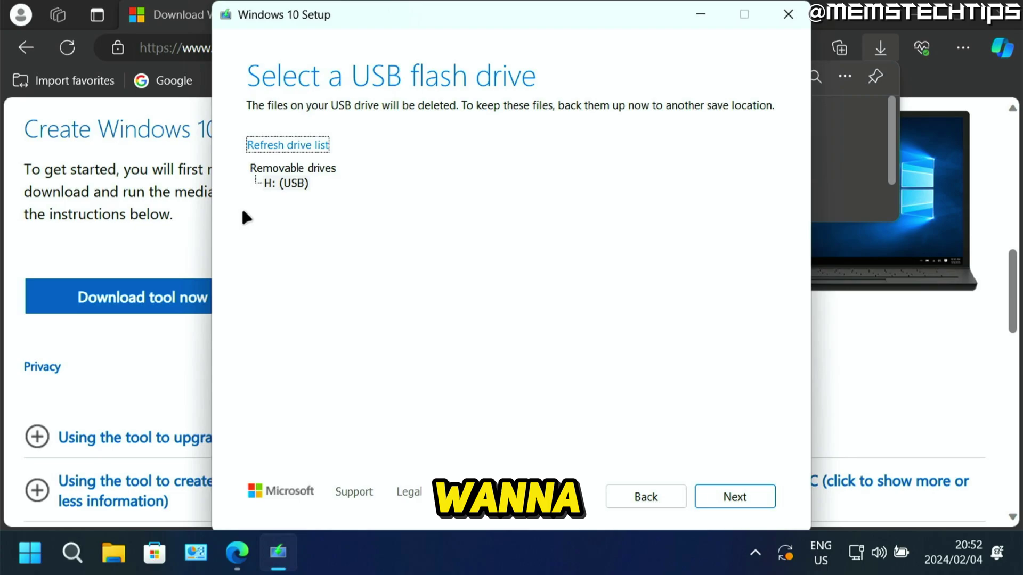
{"action": "left_click", "coordinate": [291, 184]}
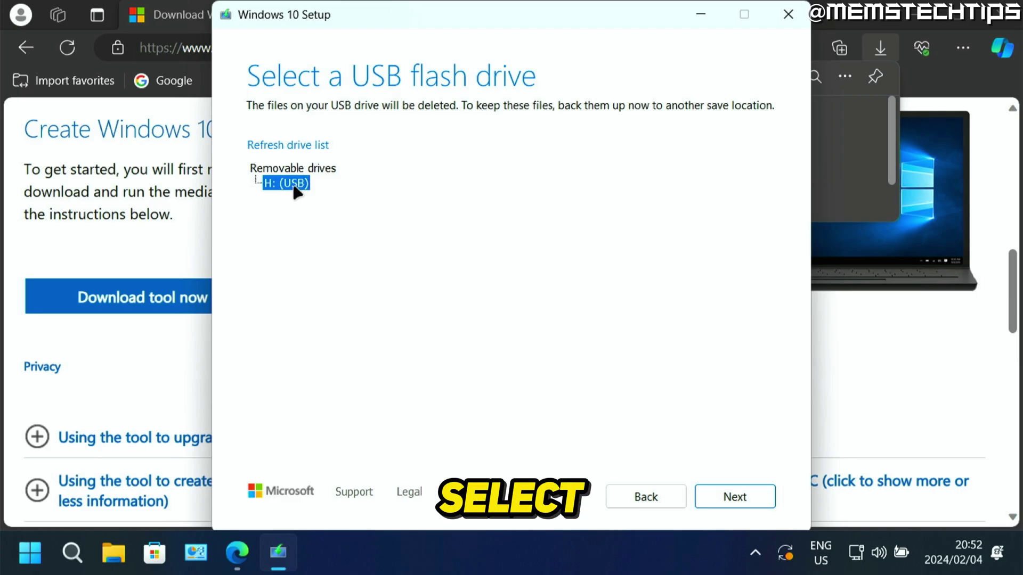
{"action": "left_click", "coordinate": [765, 495]}
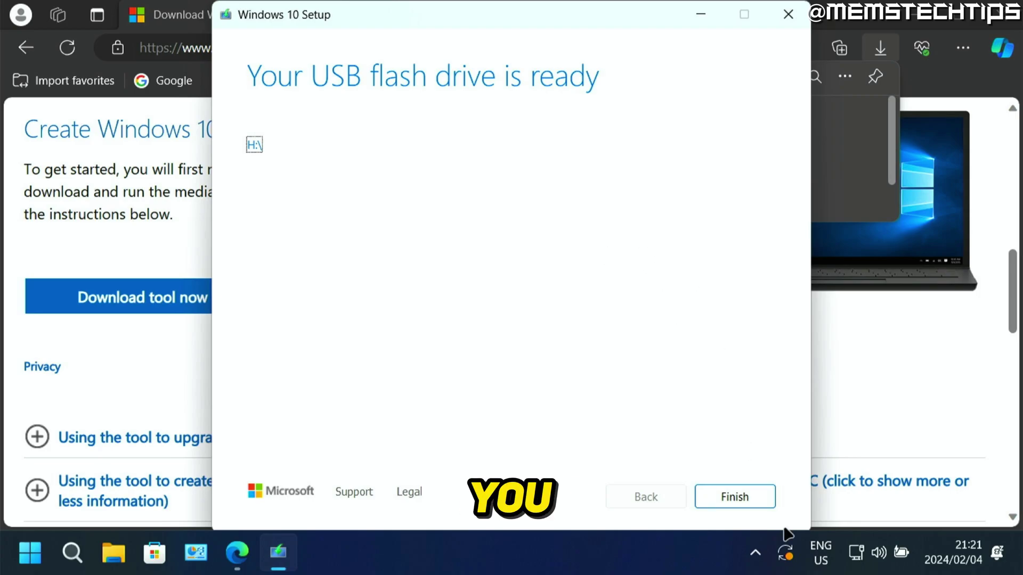
- Finish the wizard once 'Your USB flash drive is ready' is shown
{"action": "left_click", "coordinate": [754, 498]}
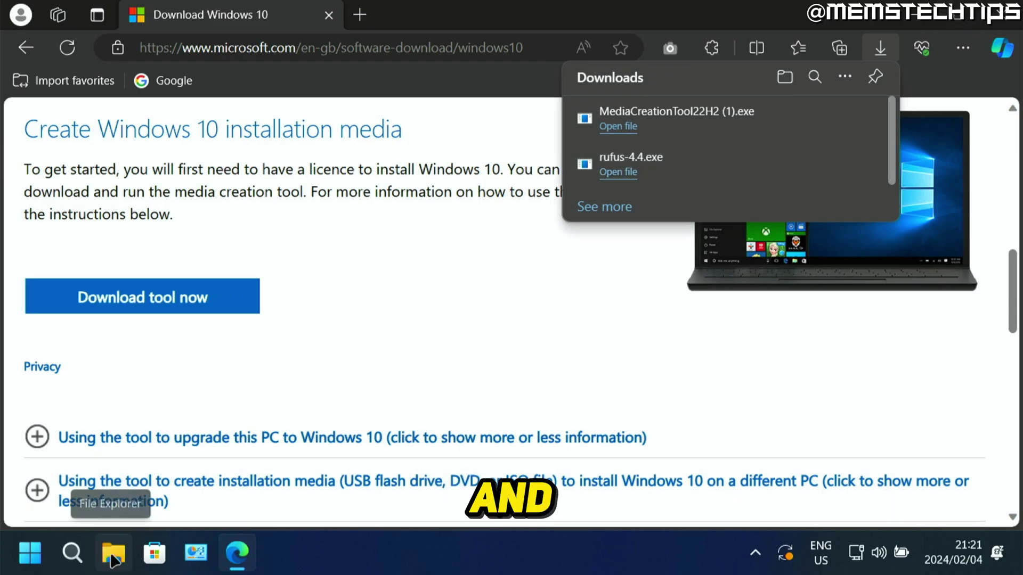
- Browse the eight Windows setup files on ESD-USB (H:), then go back to This PC
{"action": "left_click", "coordinate": [111, 558]}
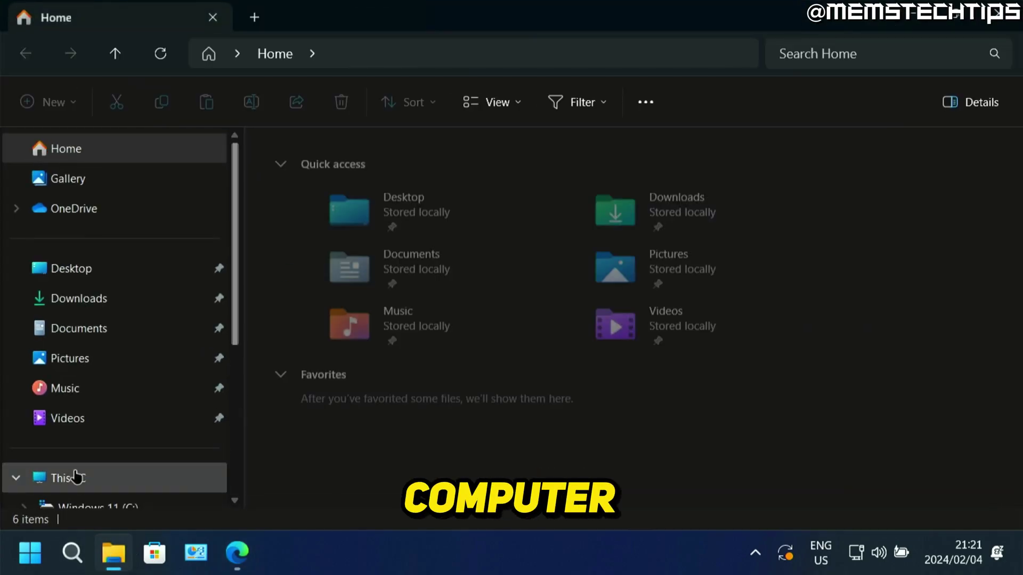
{"action": "left_click", "coordinate": [78, 480]}
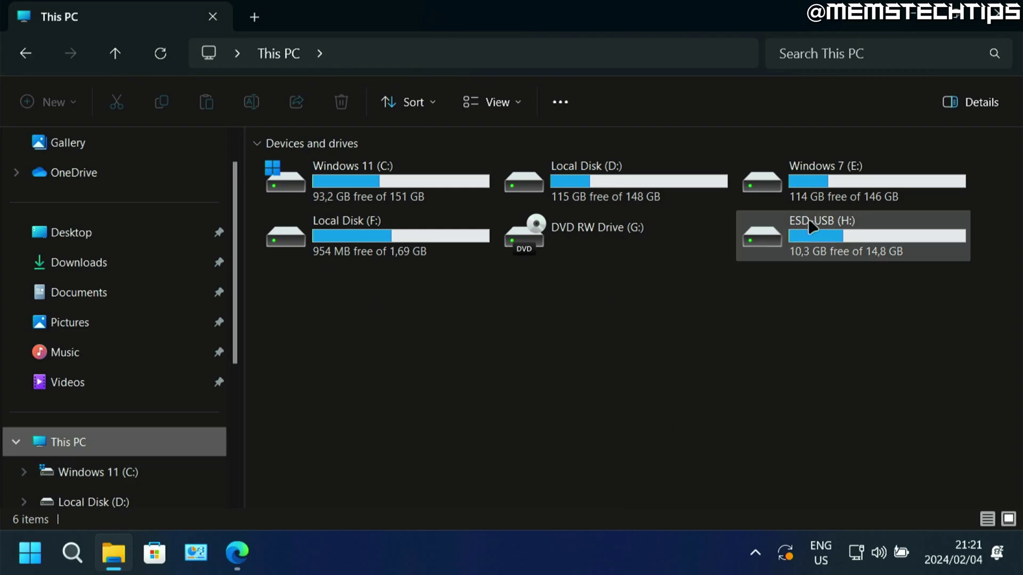
{"action": "left_click", "coordinate": [811, 242]}
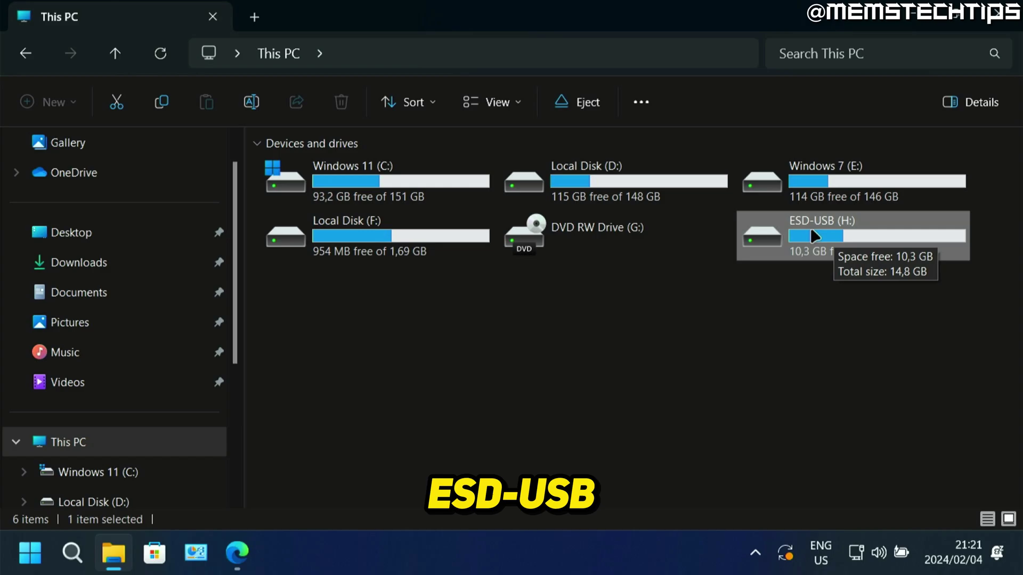
{"action": "double_click", "coordinate": [846, 233]}
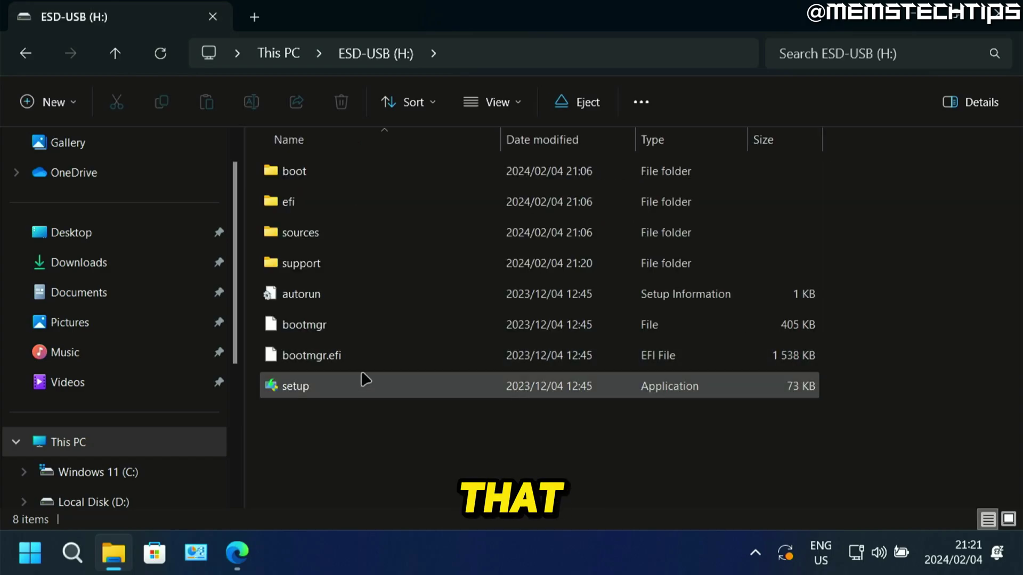
{"action": "left_click_drag", "start_coordinate": [369, 447], "coordinate": [422, 171]}
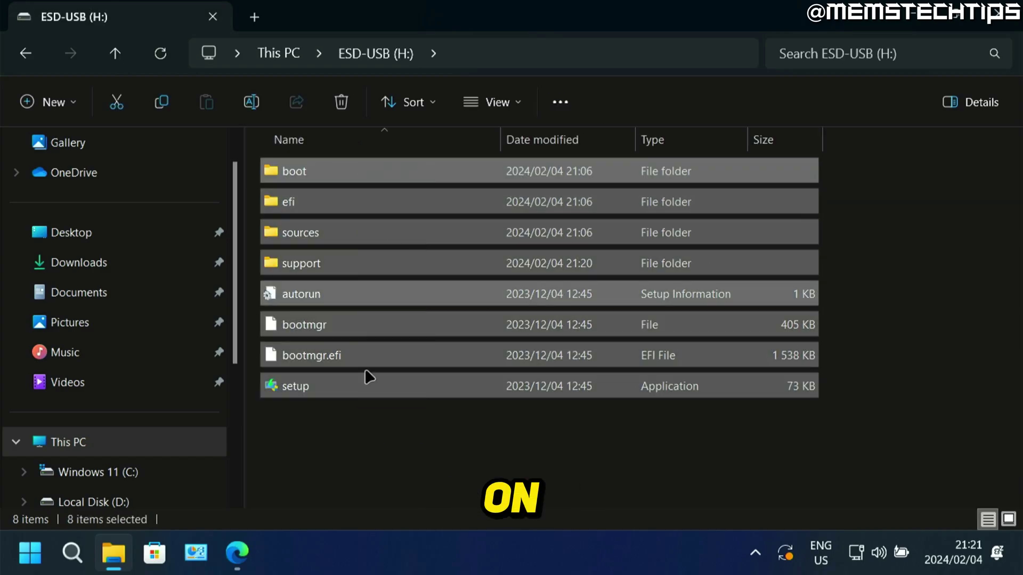
{"action": "left_click", "coordinate": [407, 456]}
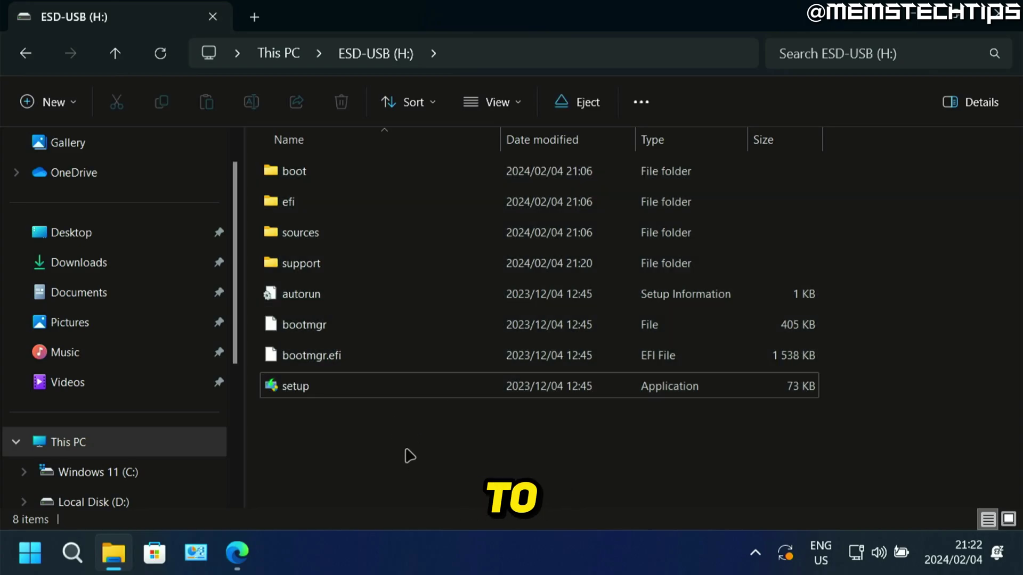
{"action": "left_click_drag", "start_coordinate": [326, 418], "coordinate": [367, 174]}
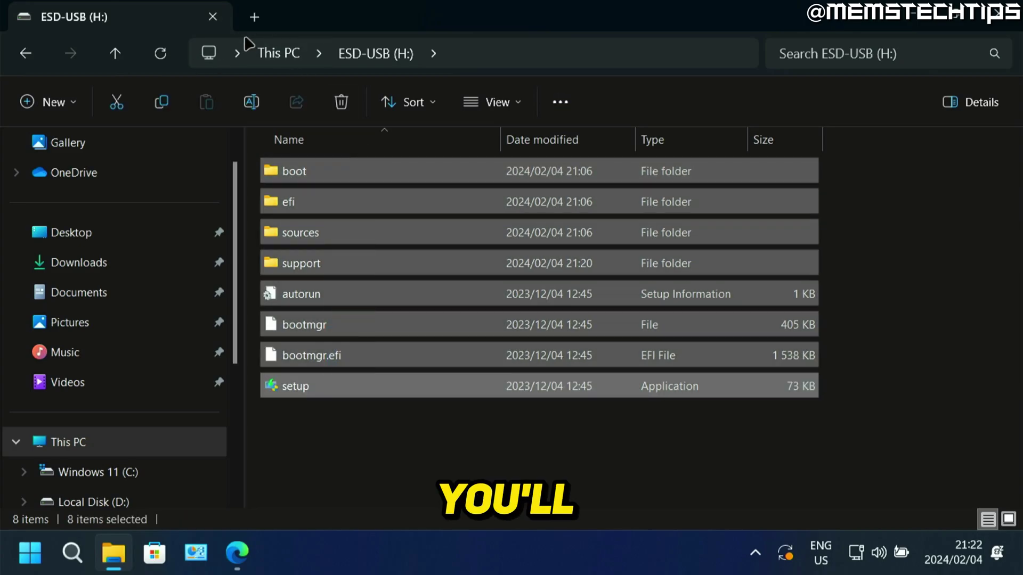
{"action": "left_click", "coordinate": [293, 53]}
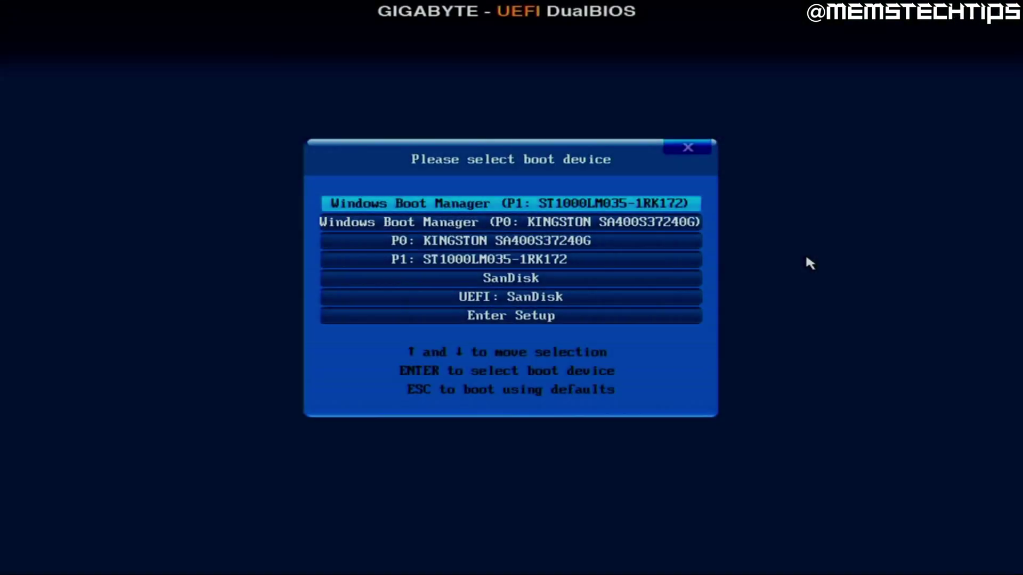
- Highlight the SanDisk USB entry in the GIGABYTE boot device menu
{"action": "key", "text": "Down"}
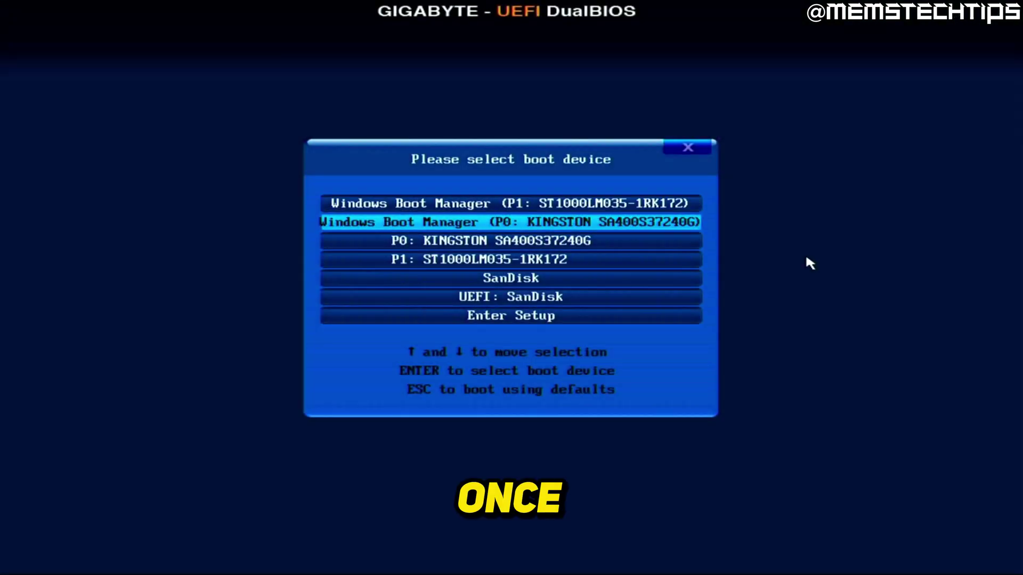
{"action": "key", "text": "Down"}
{"action": "key", "text": "Down"}
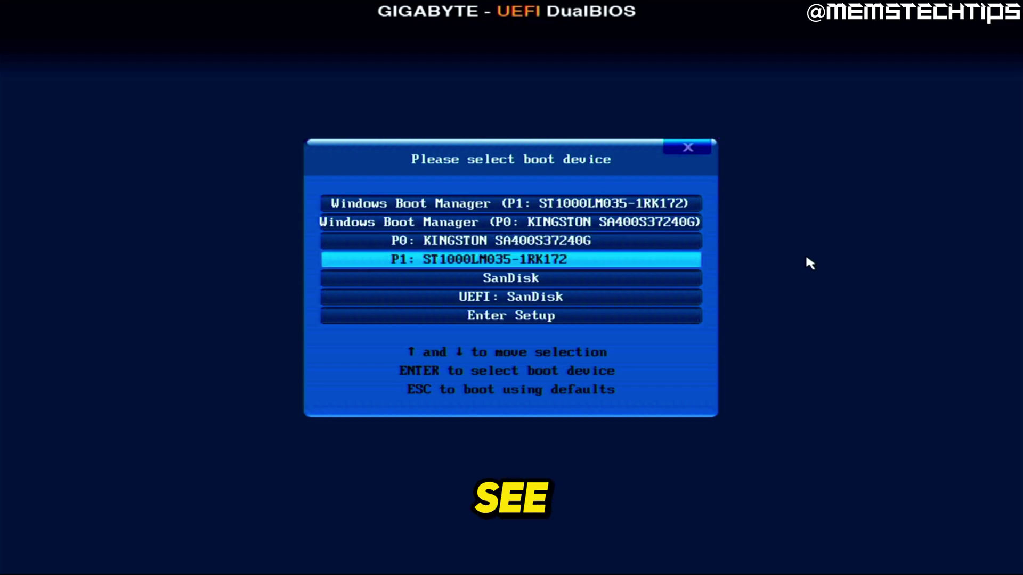
{"action": "key", "text": "Down"}
{"action": "key", "text": "Down"}
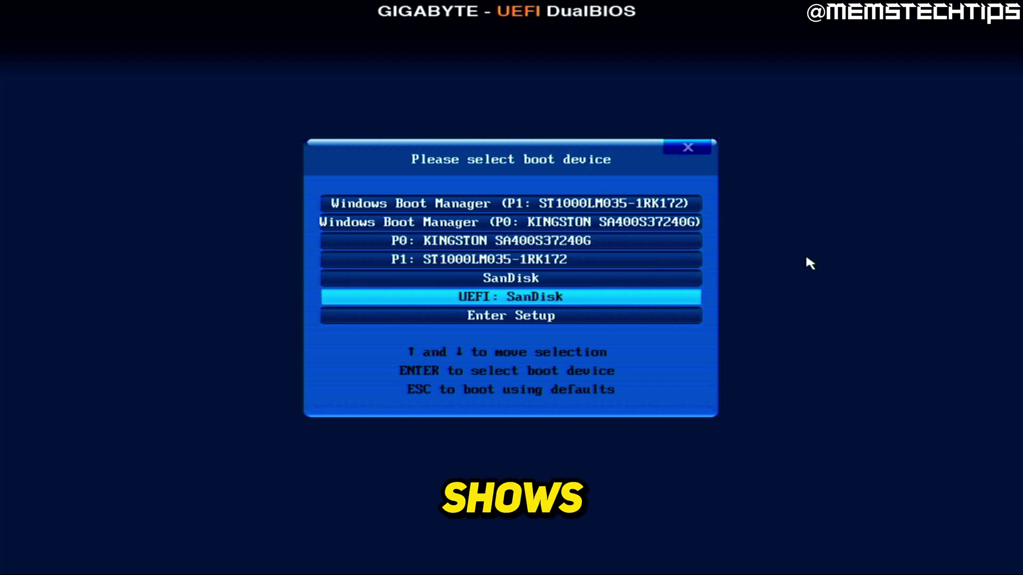
{"action": "key", "text": "Up"}
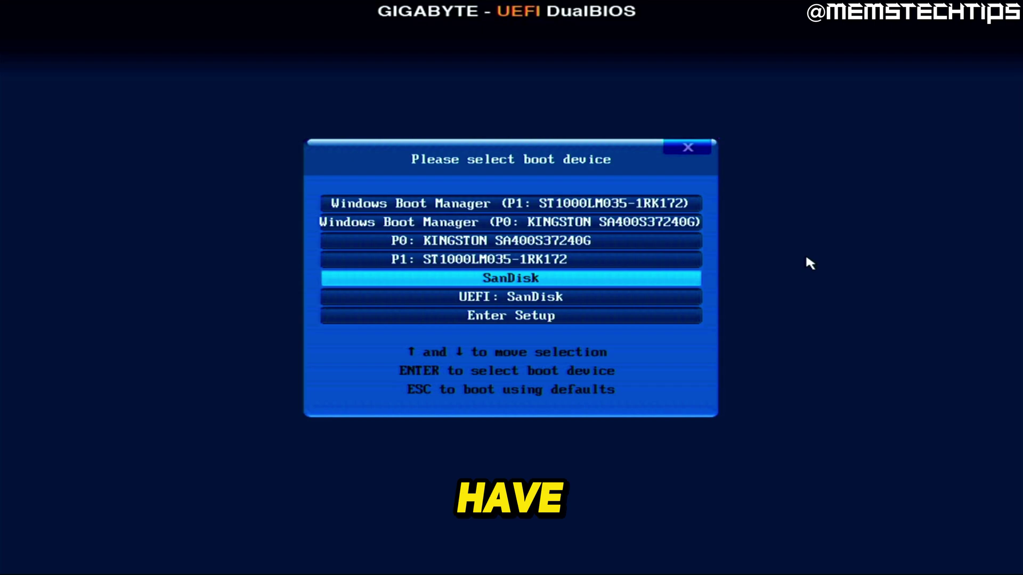